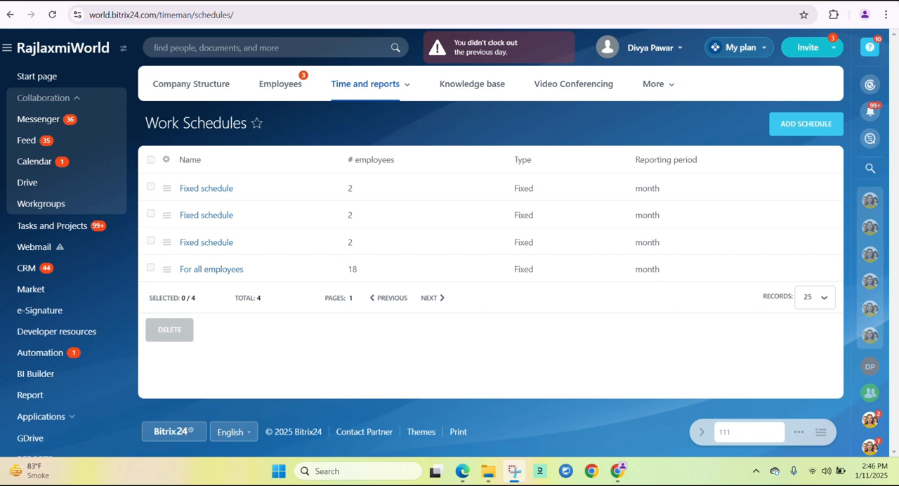
Start creating a new work schedule and look through the available schedule types.
left_click(783, 134)
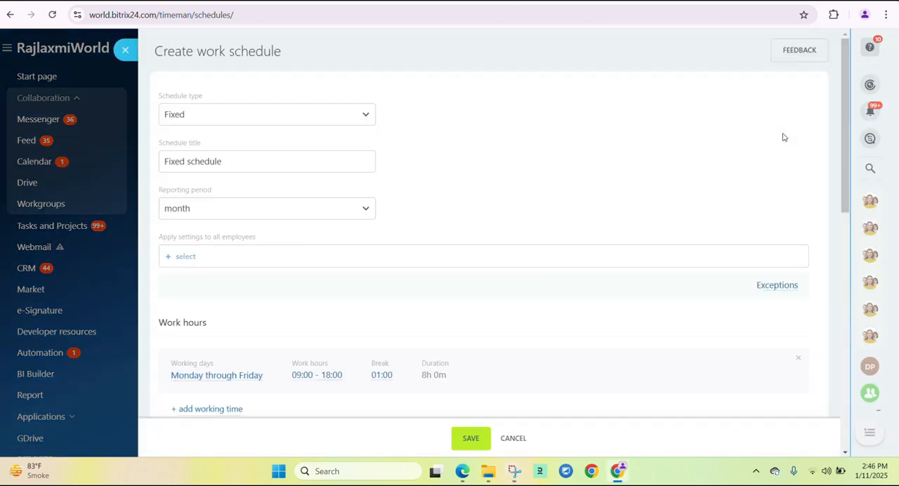
scroll(491, 117, "down", 1)
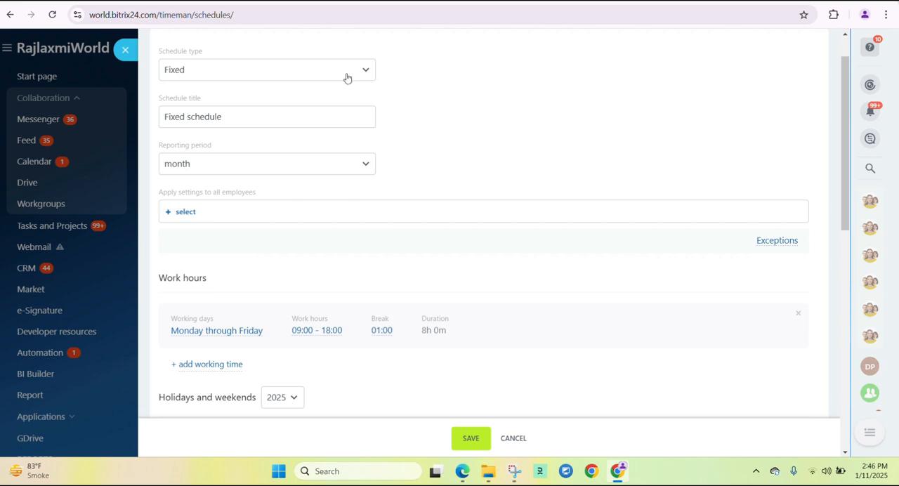
left_click(347, 76)
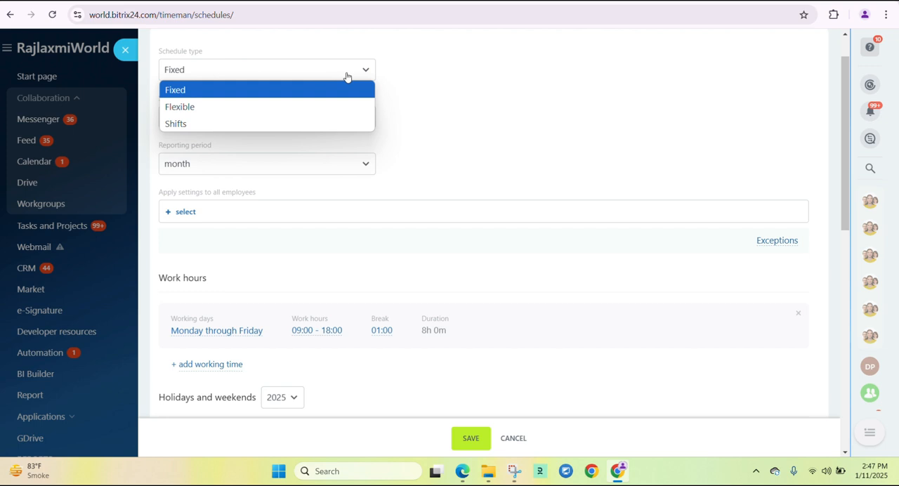
left_click(405, 99)
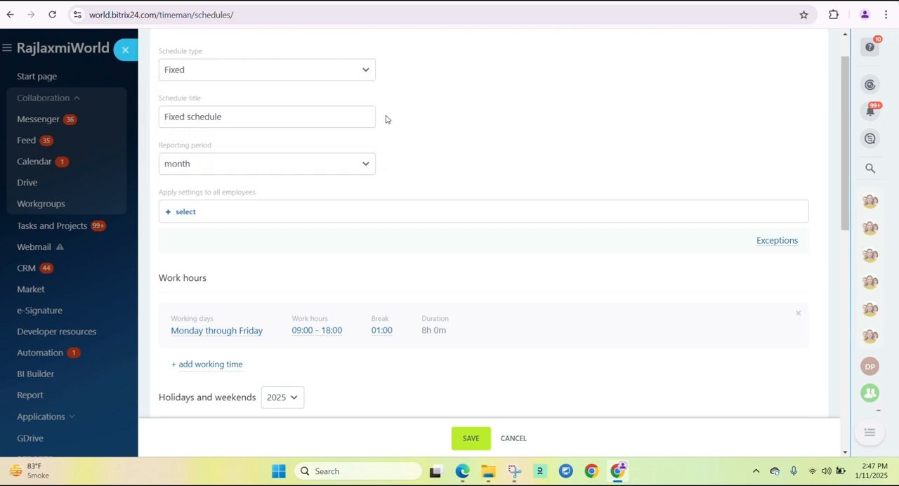
Look through the reporting period options for the schedule, leaving the selection at month.
scroll(387, 119, "down", 1)
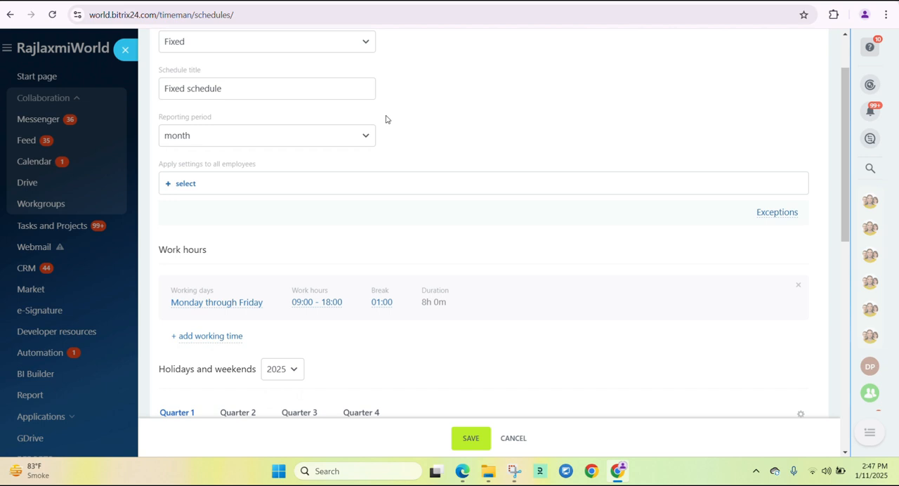
scroll(385, 119, "down", 1)
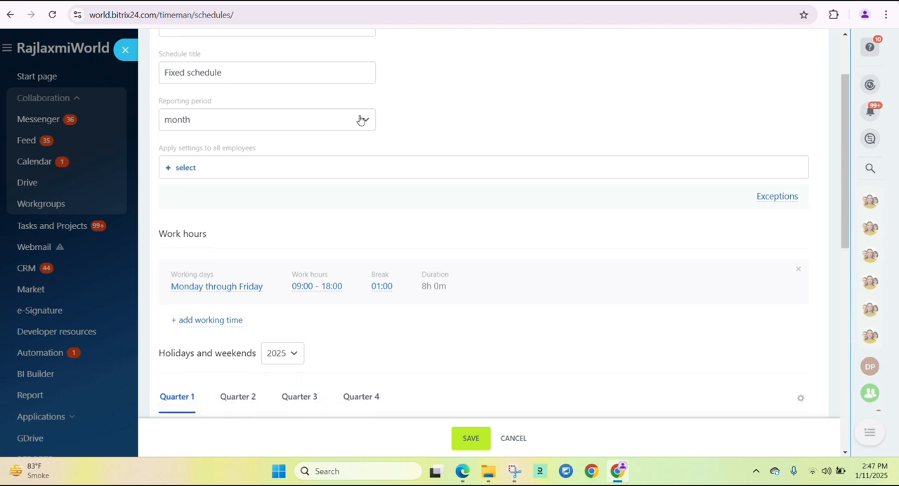
left_click(361, 120)
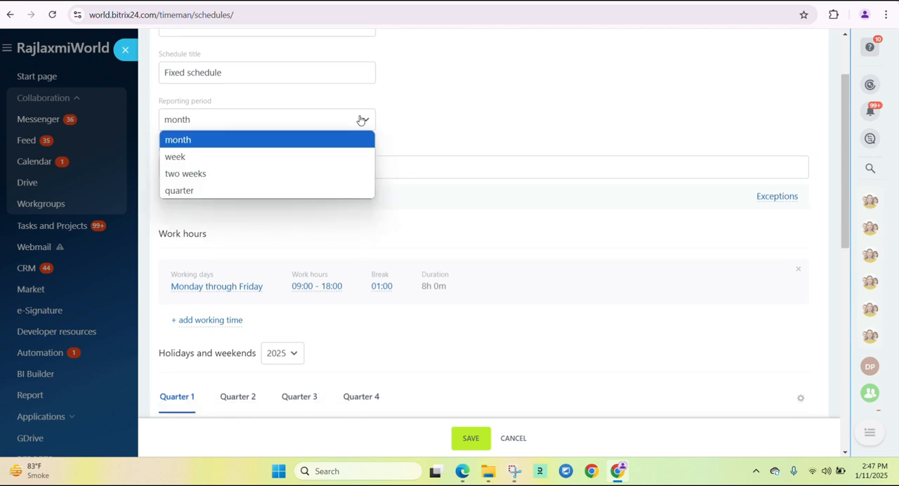
left_click(426, 131)
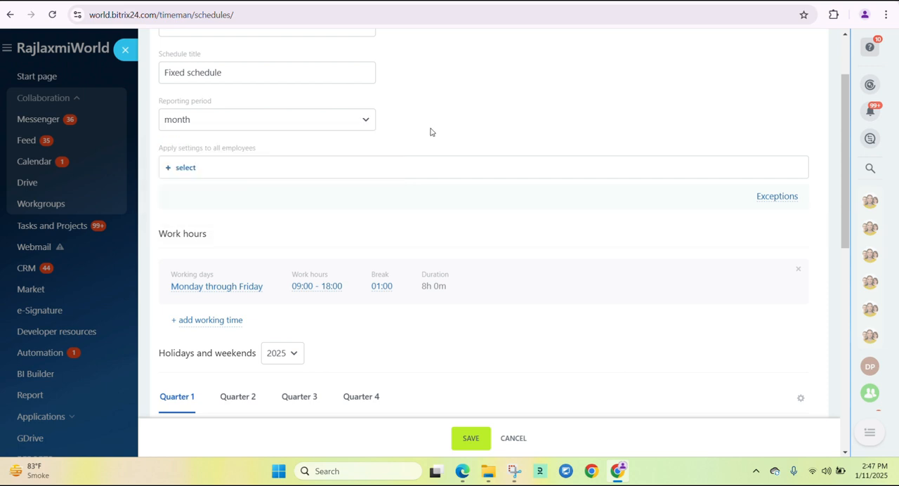
left_click(360, 118)
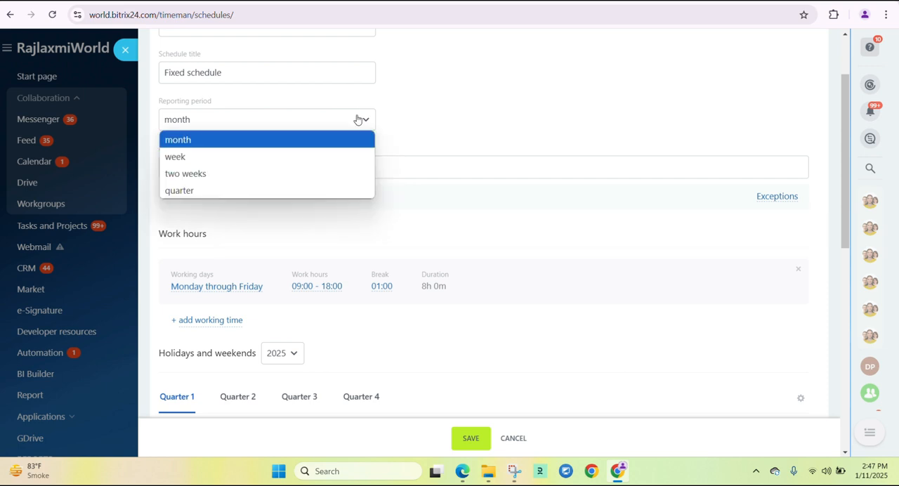
left_click(426, 121)
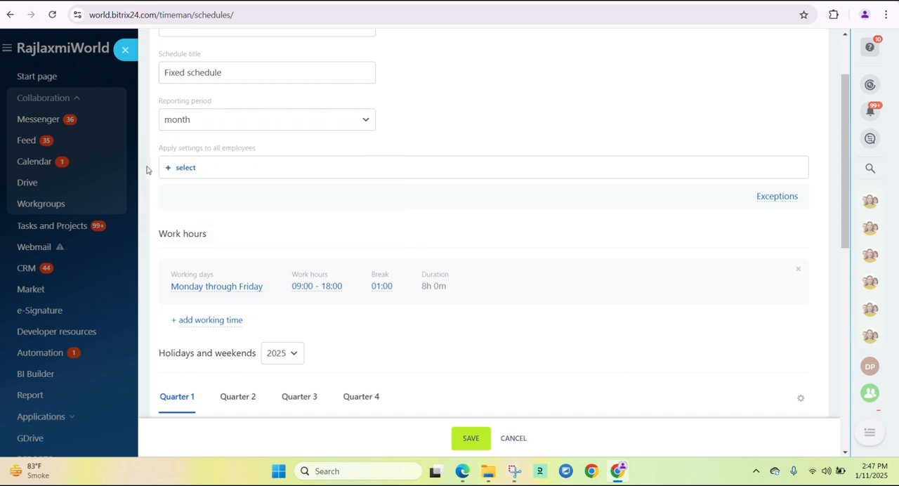
Apply the schedule to one individual employee, removing the To all employees selection.
left_click(187, 169)
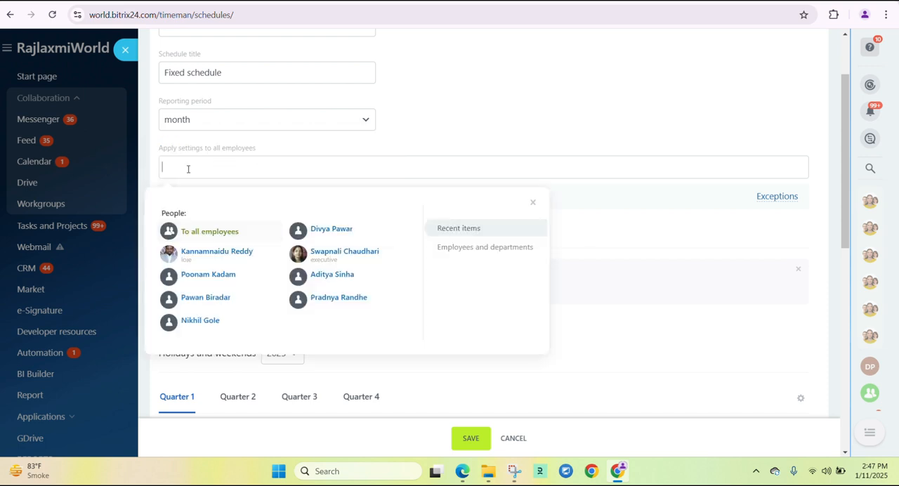
left_click(241, 239)
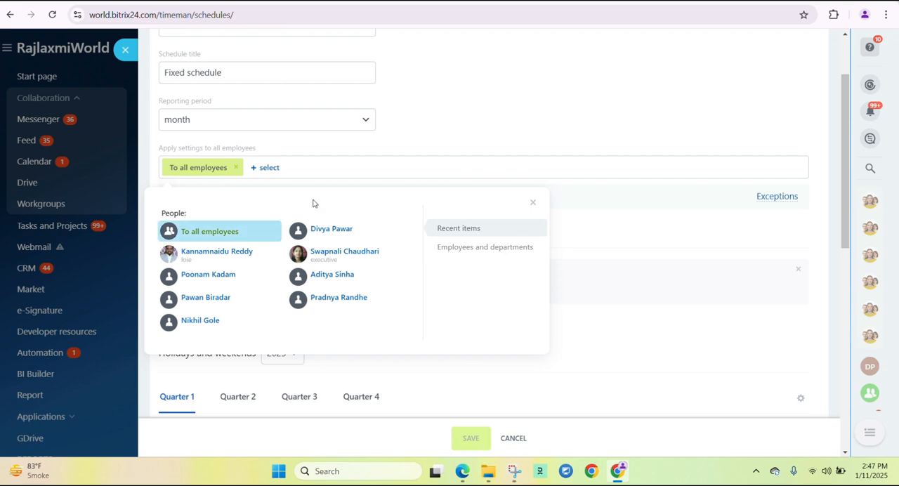
left_click(434, 146)
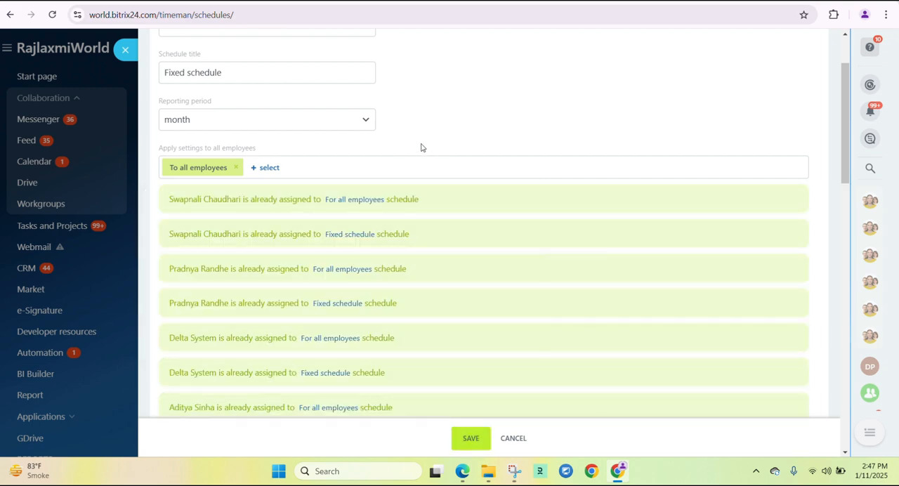
left_click(269, 169)
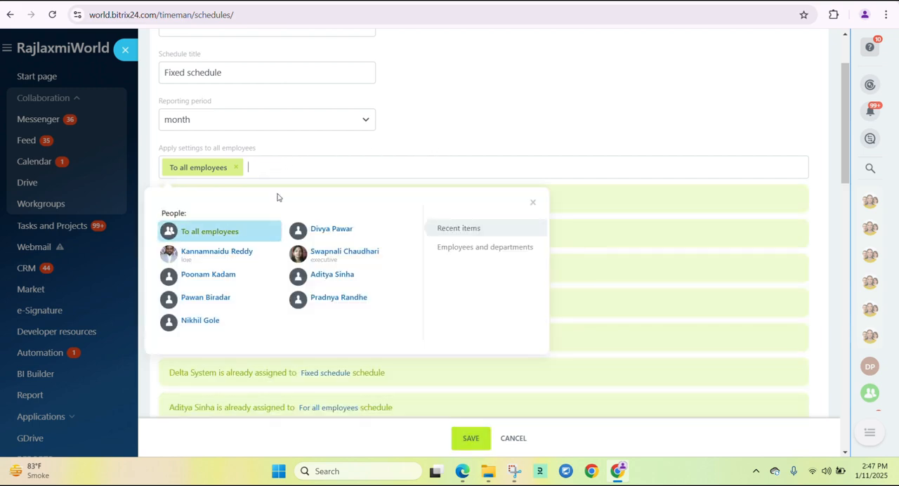
left_click(330, 229)
left_click(236, 167)
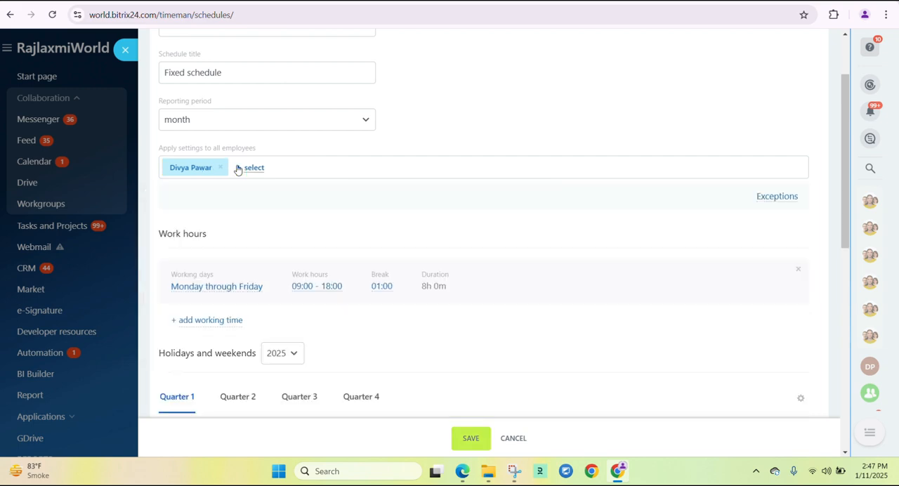
Mark January 26 and February 23, 2025 as holidays in the schedule's Quarter 1 calendar.
scroll(434, 147, "down", 2)
scroll(436, 148, "down", 1)
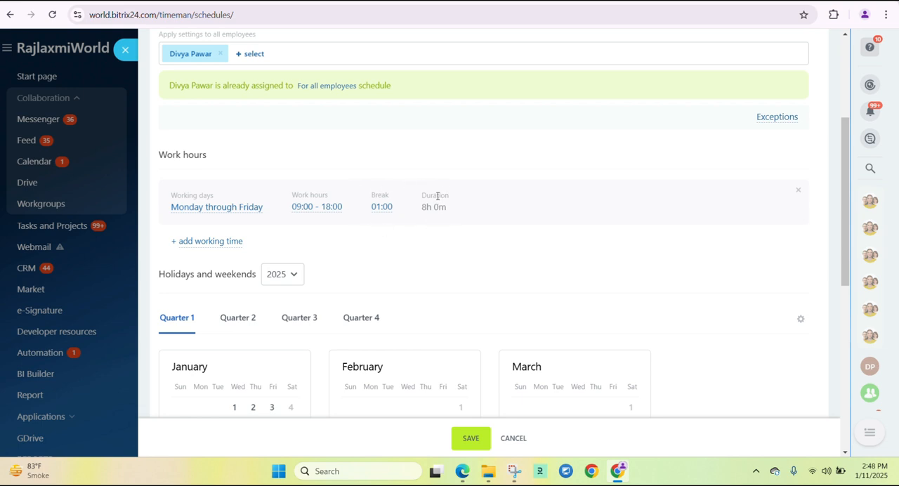
scroll(392, 152, "down", 2)
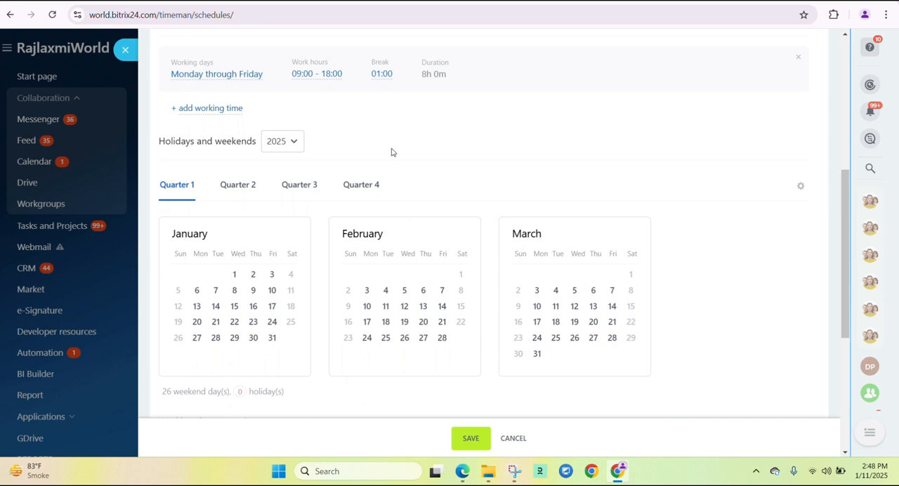
scroll(392, 152, "down", 1)
scroll(392, 150, "down", 1)
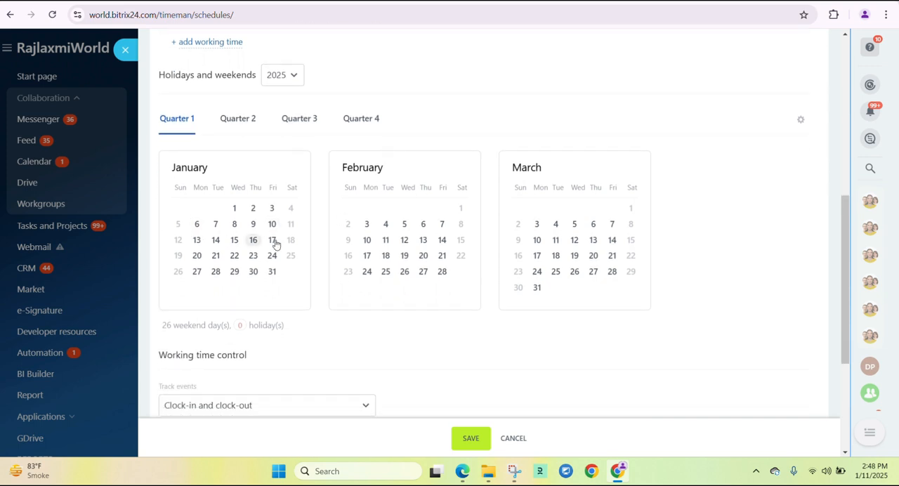
left_click(179, 277)
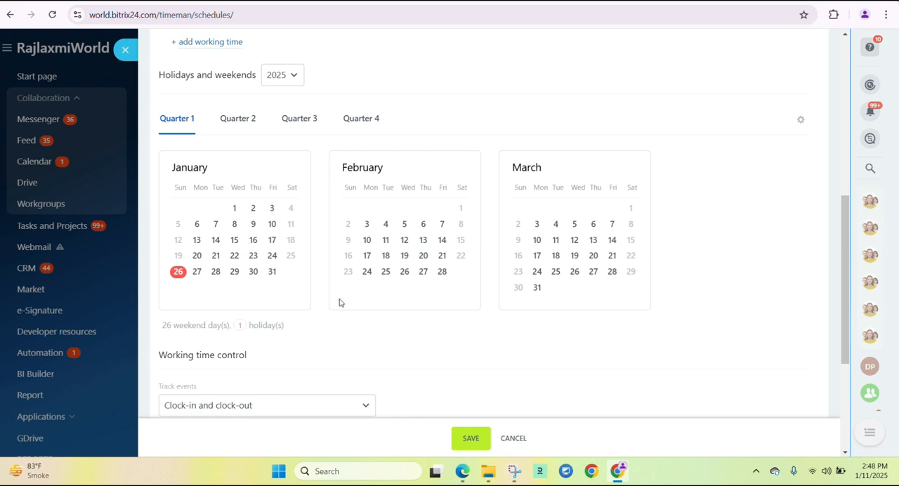
left_click(349, 272)
left_click_drag(231, 325, 321, 335)
left_click(338, 339)
Review the schedule's working time control, clock-in restrictions and schedule violation tracking options.
scroll(336, 339, "down", 1)
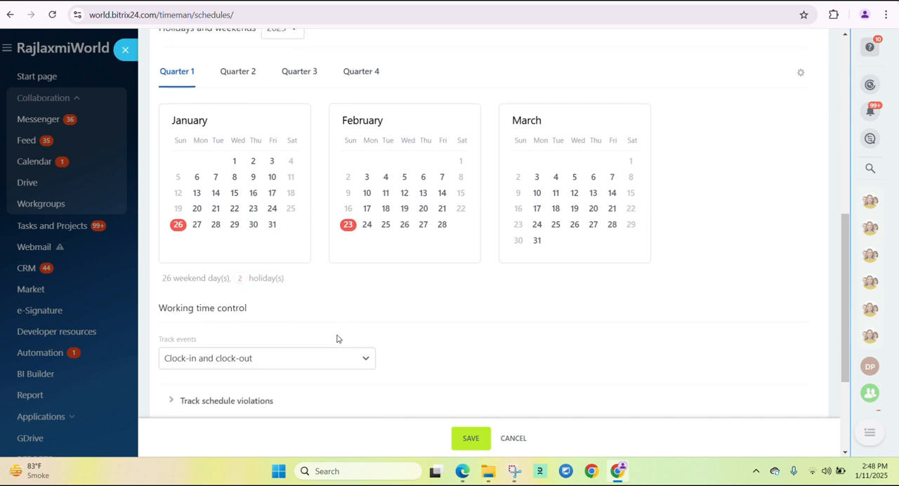
scroll(337, 339, "down", 3)
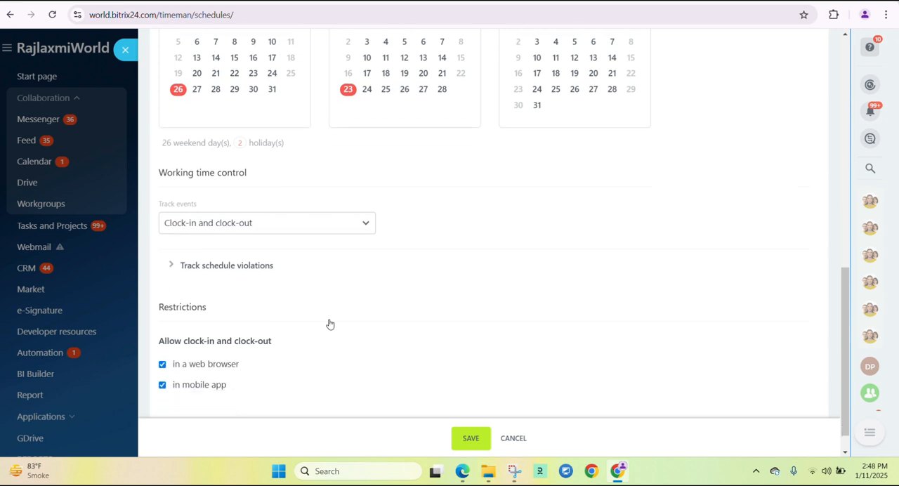
scroll(210, 203, "down", 1)
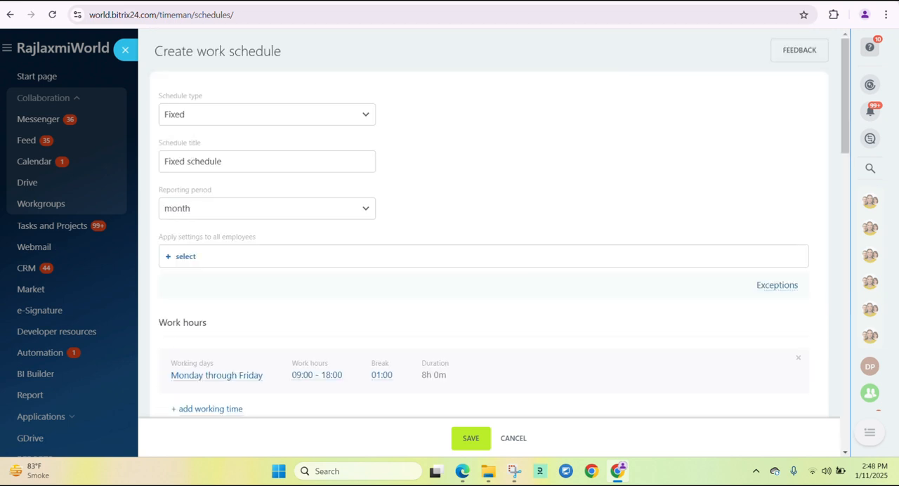
scroll(293, 183, "down", 8)
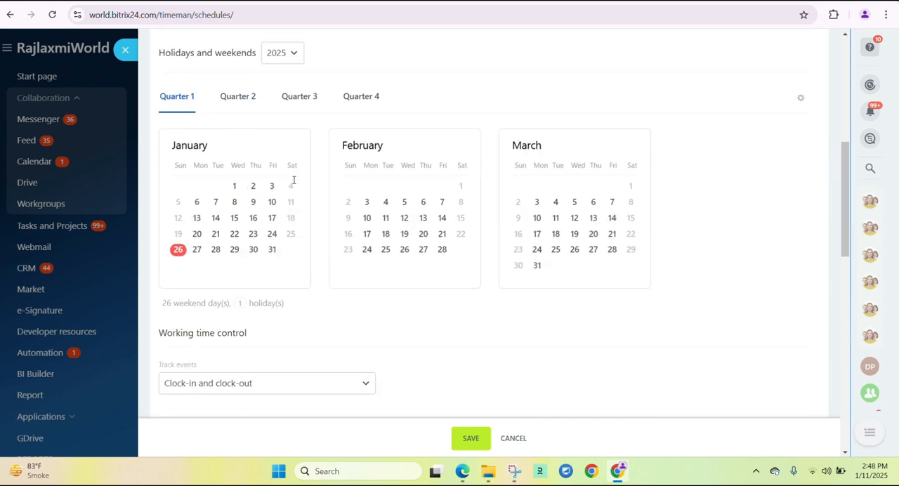
scroll(294, 183, "down", 1)
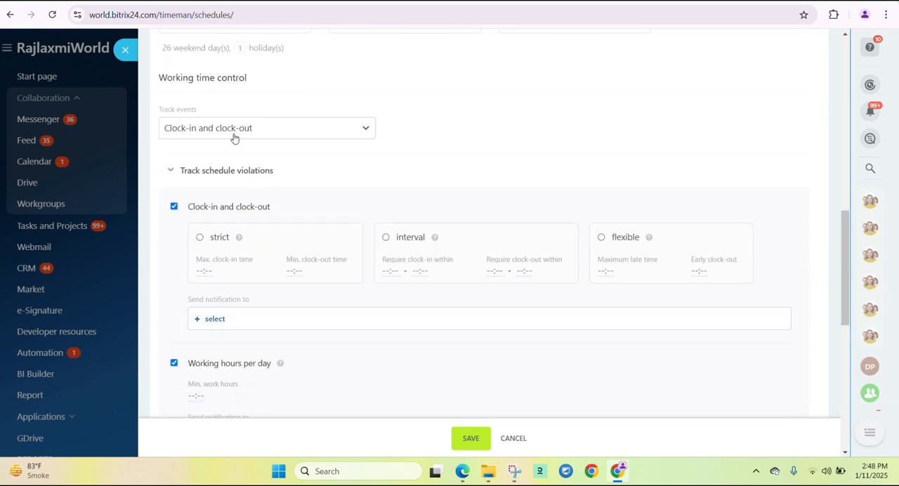
scroll(240, 138, "down", 1)
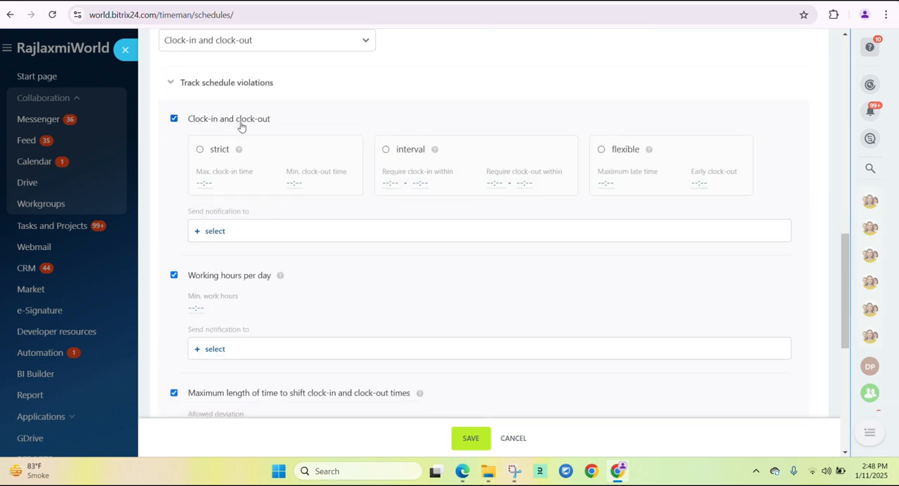
scroll(234, 140, "down", 1)
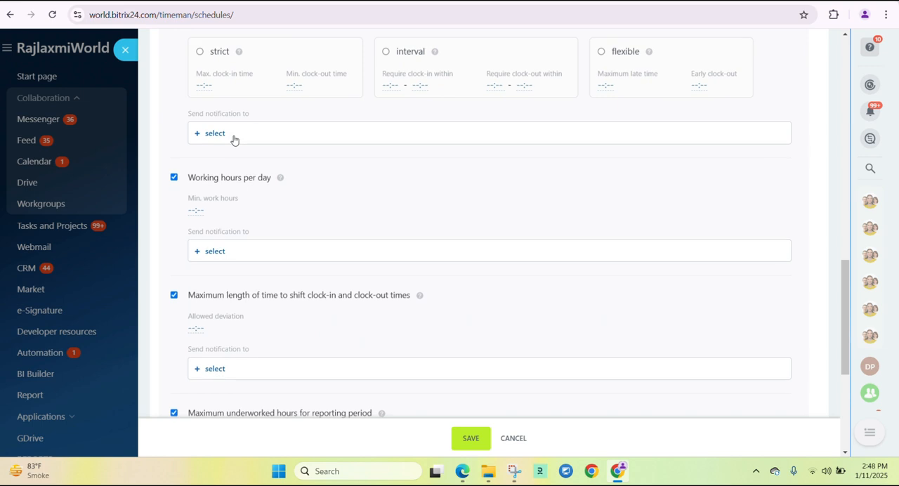
scroll(234, 141, "down", 1)
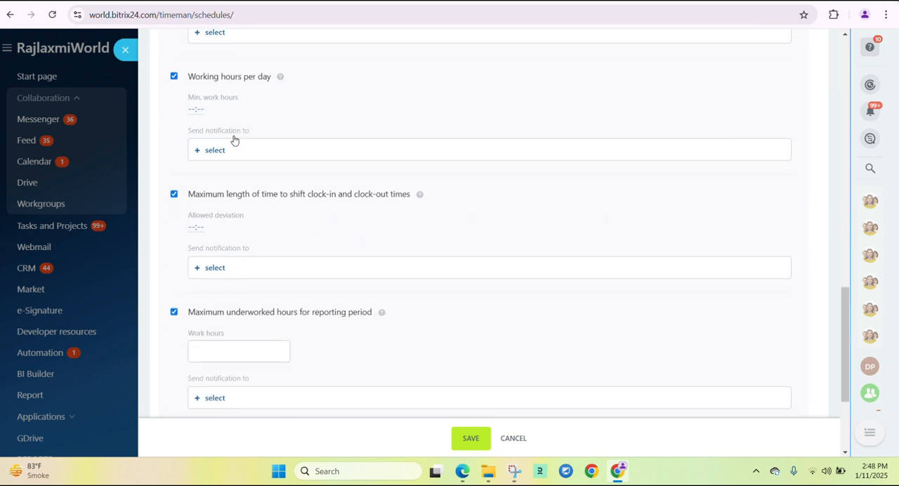
scroll(234, 140, "down", 1)
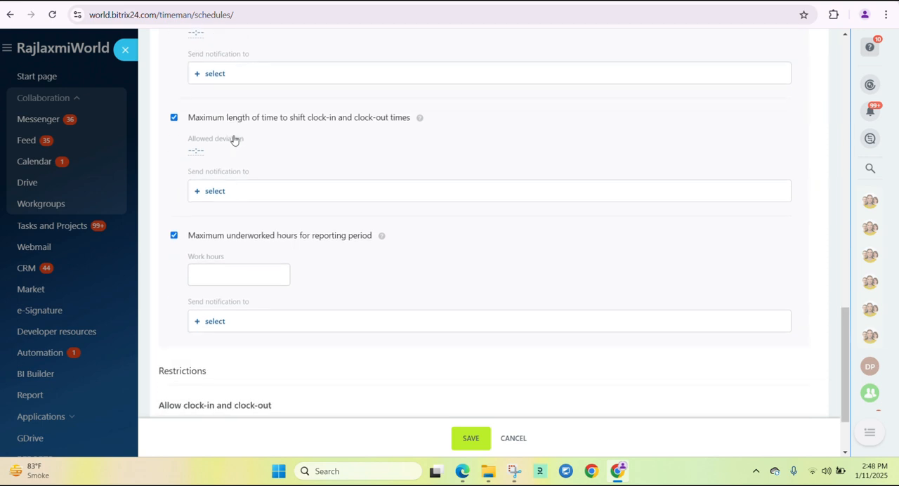
scroll(234, 141, "down", 1)
Choose one employee as the notification recipient for clock-in and clock-out violations.
scroll(235, 141, "up", 2)
scroll(235, 140, "up", 2)
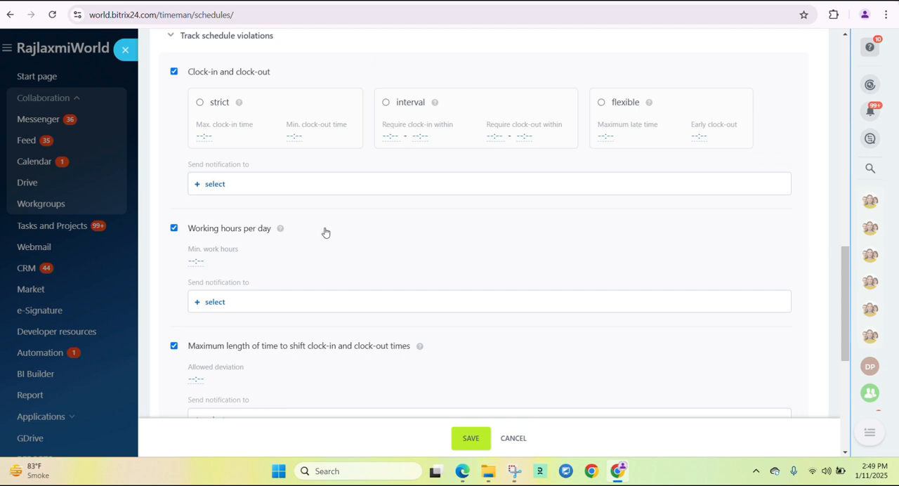
left_click(211, 184)
left_click(233, 246)
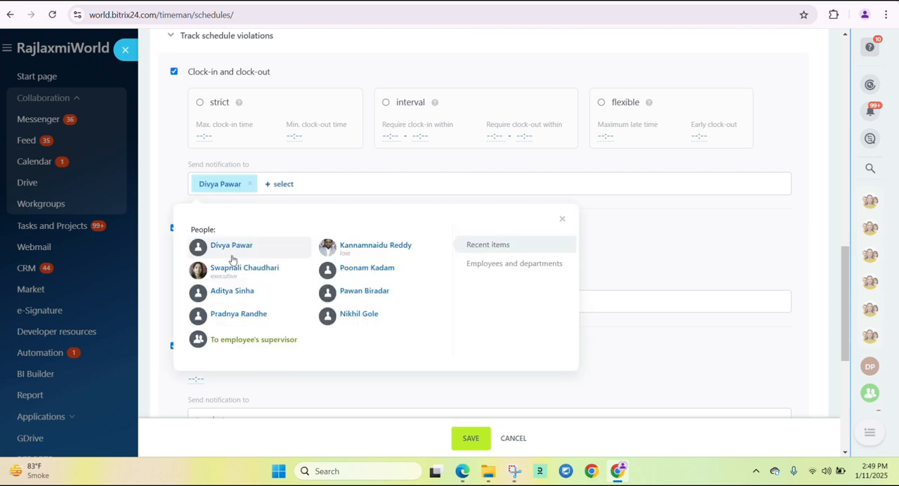
left_click(527, 202)
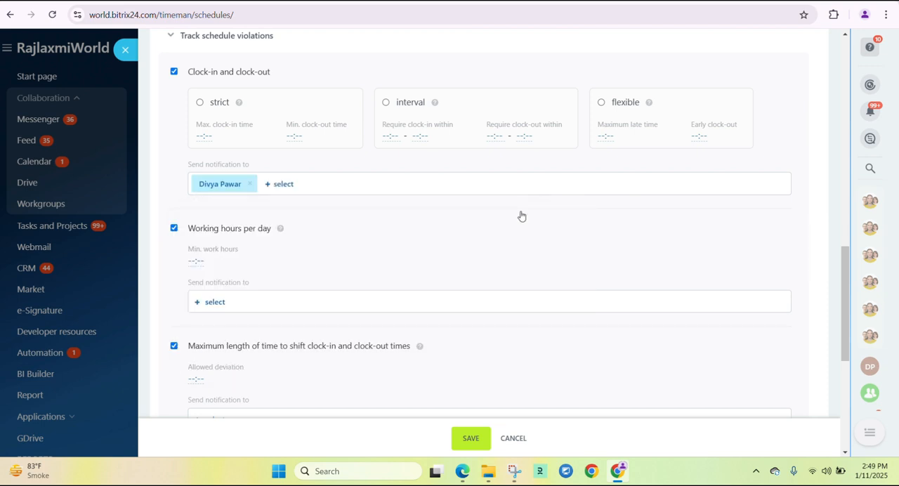
scroll(504, 238, "up", 3)
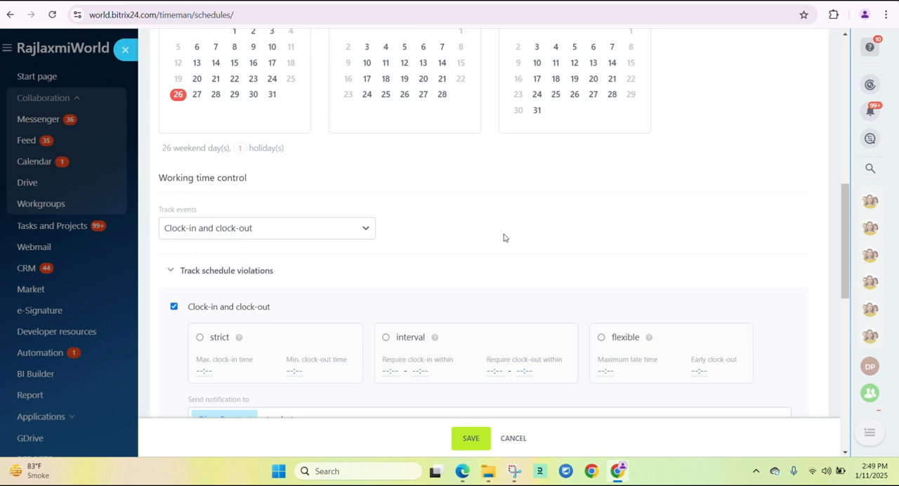